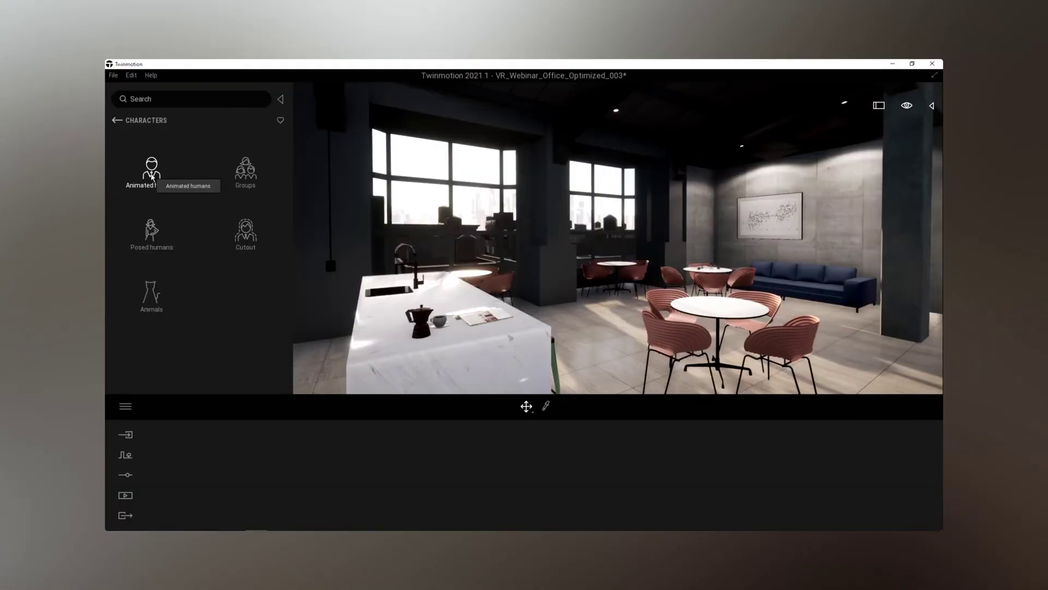
- Place the Amir and Emilie animated humans beside the counter in Twinmotion
left_click(152, 176)
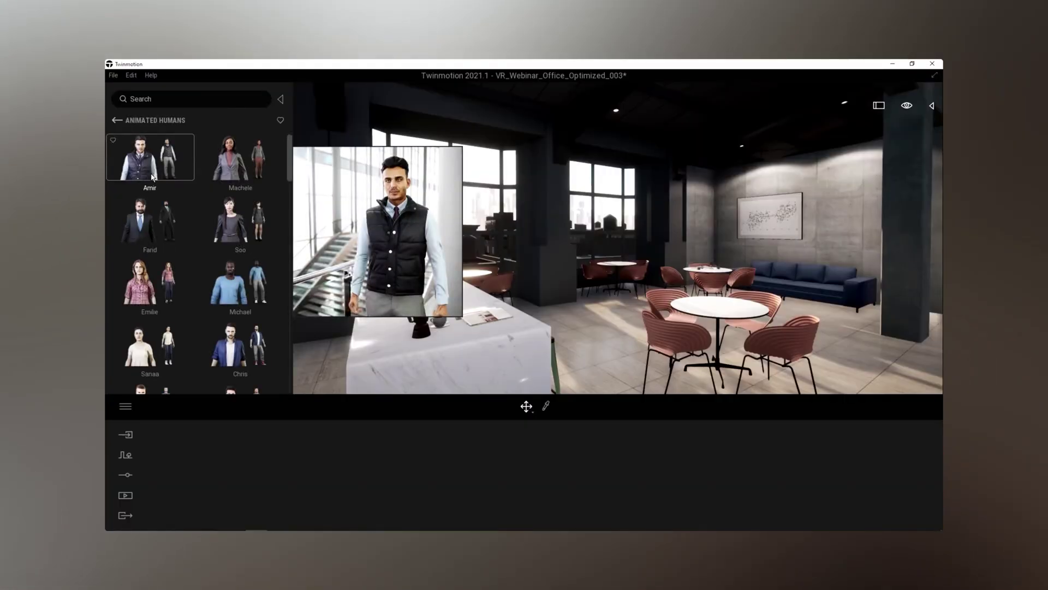
left_click_drag(145, 158, 568, 375)
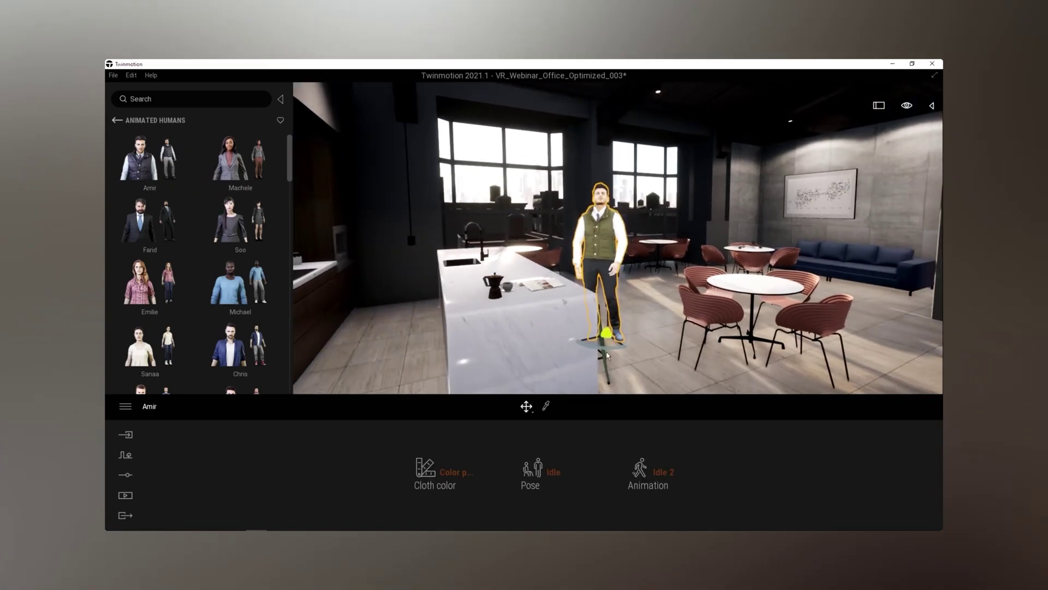
left_click_drag(143, 273, 415, 345)
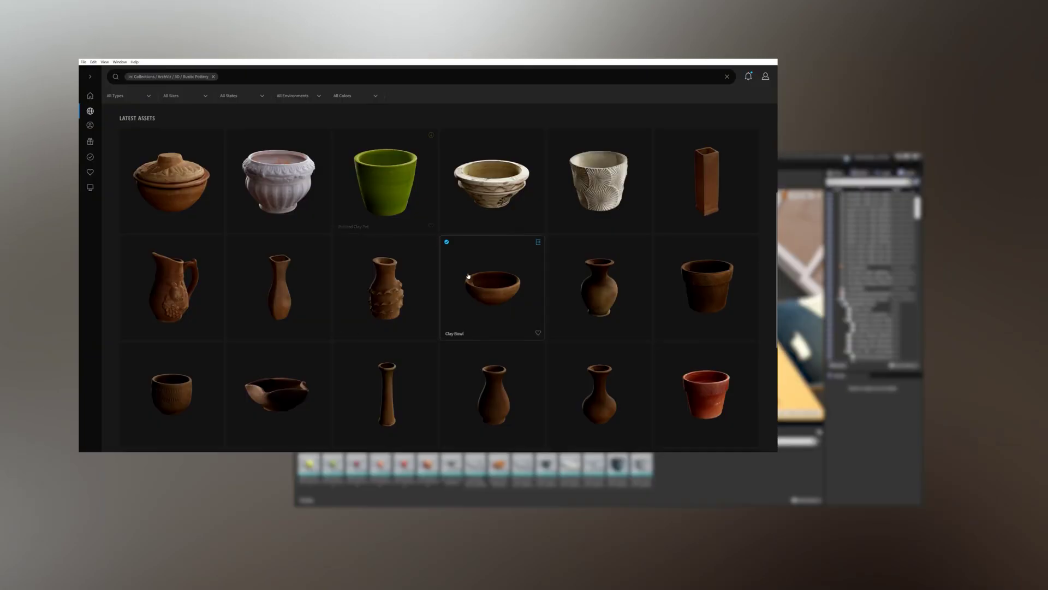
- Slide the clay bowl across the table toward the bowl of apples
left_click(670, 428)
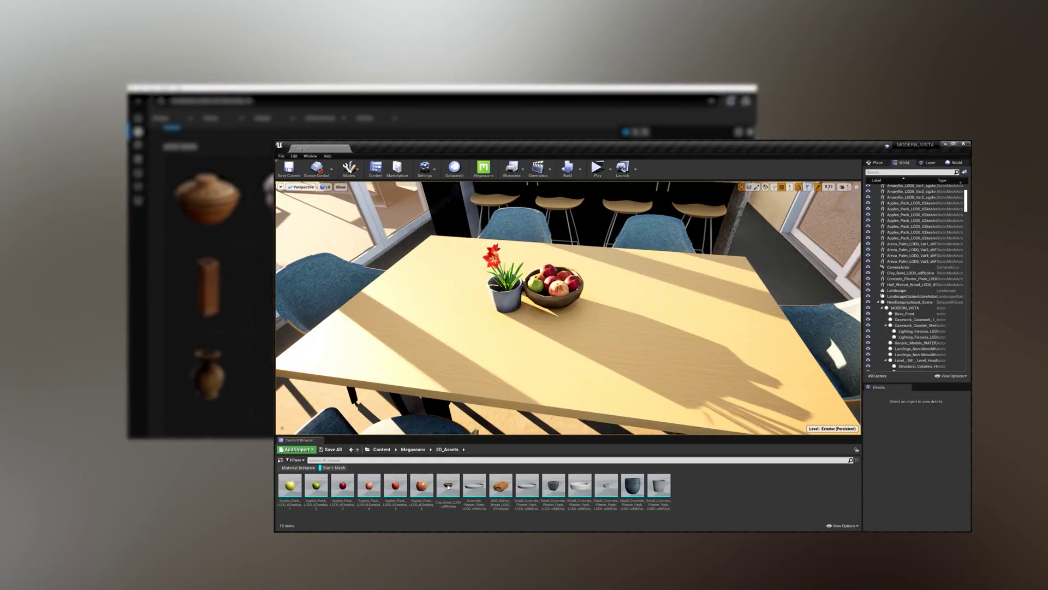
left_click_drag(626, 315, 594, 306)
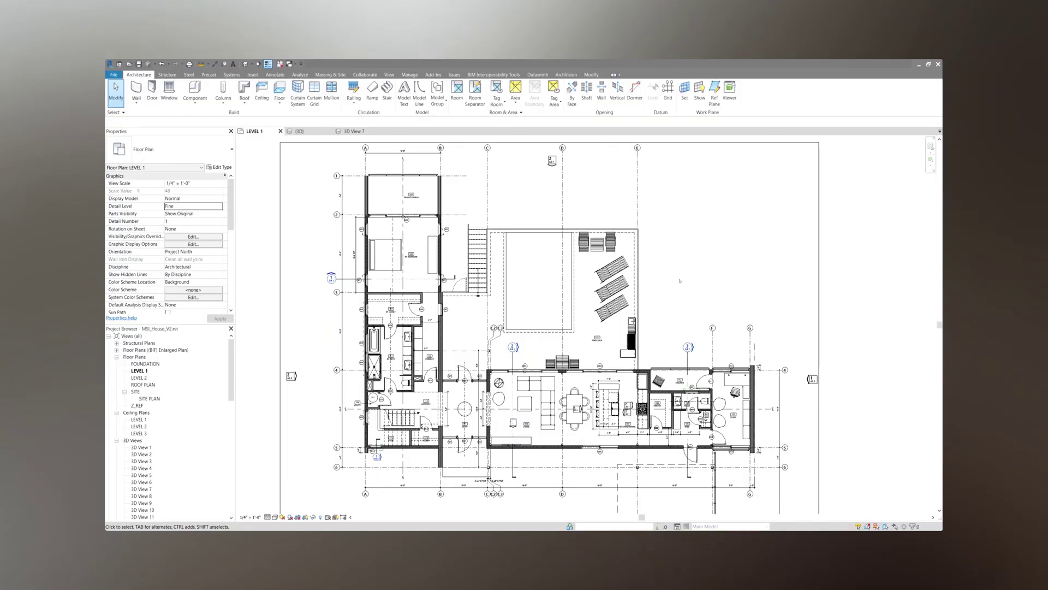
- Start rendering the kitchen interior 3D View 7 from the Rendering dialog
scroll(679, 281, "up", 5)
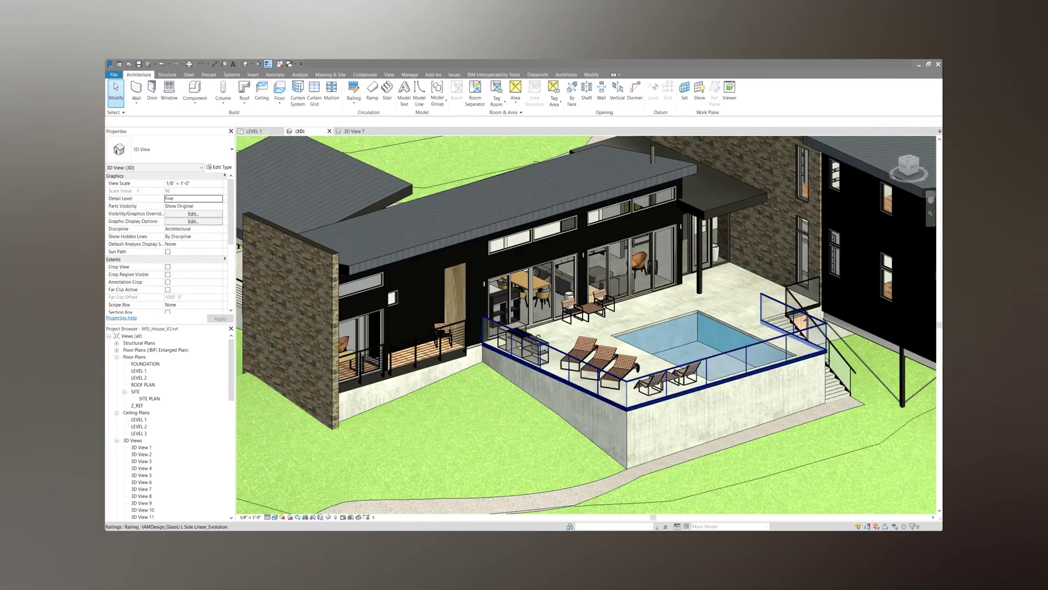
middle_click_drag(546, 306, 572, 300, "shift")
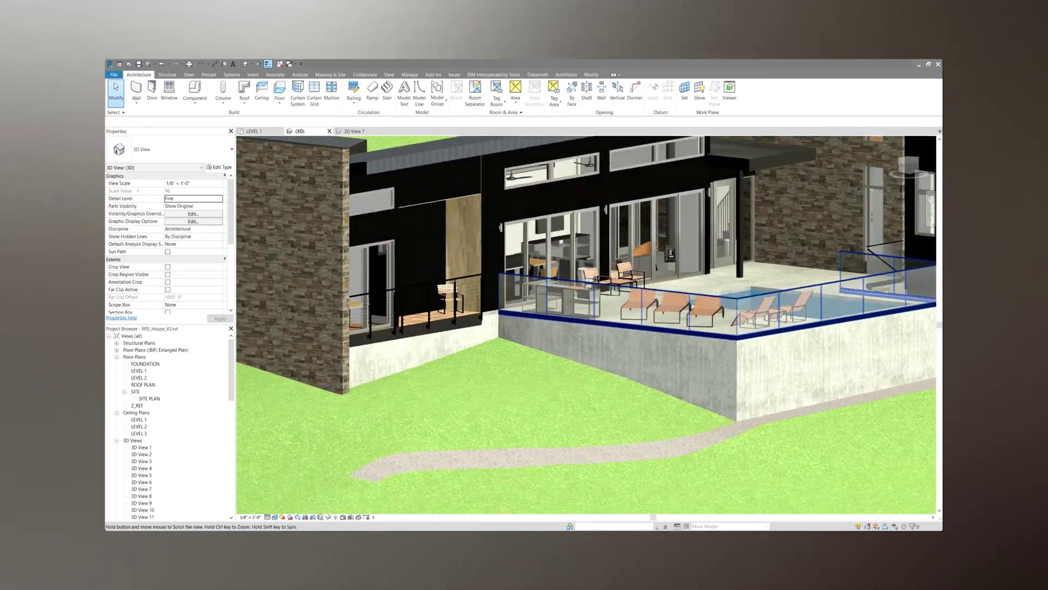
scroll(573, 300, "down", 3)
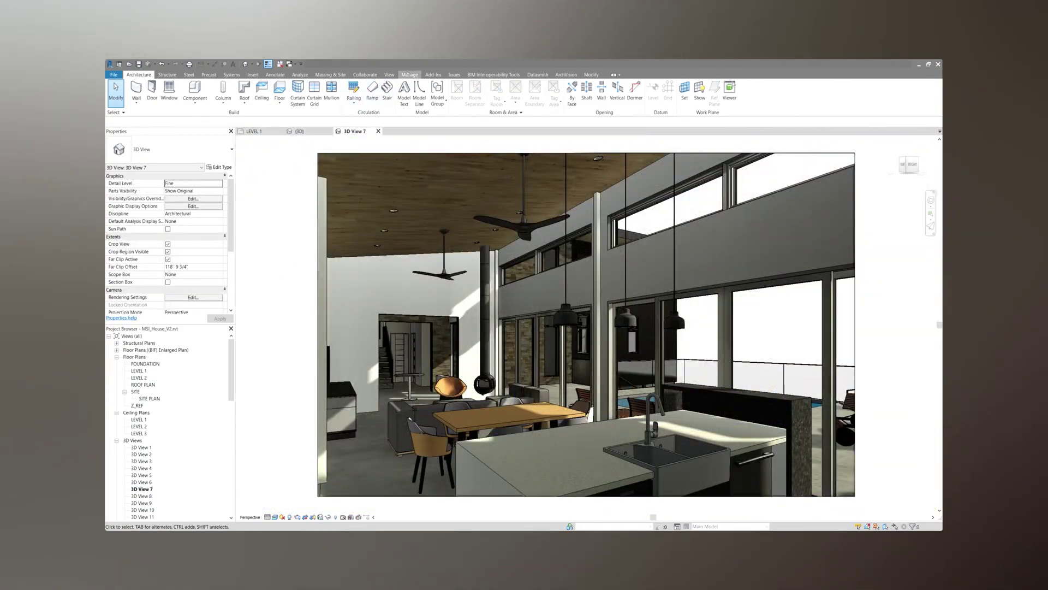
left_click(389, 74)
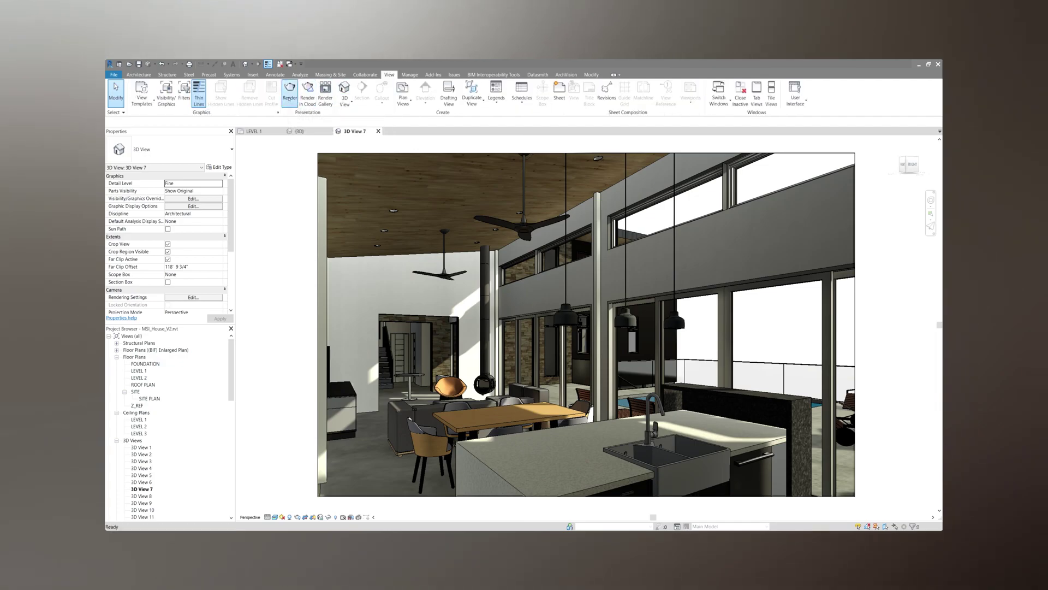
left_click(290, 91)
left_click(135, 82)
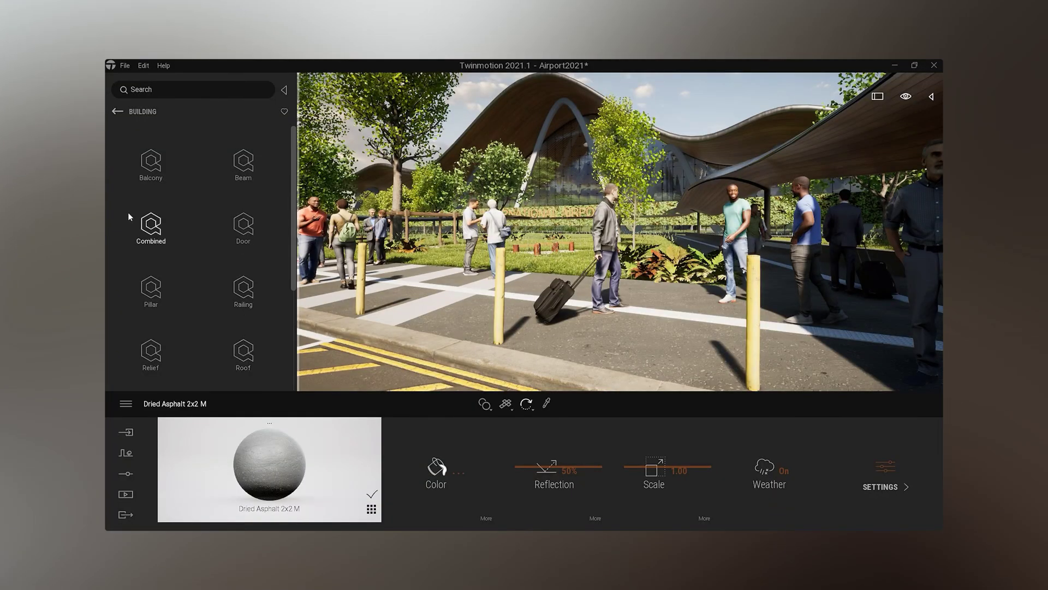
- Browse the Beam, Roof and Door assets, then shift the curb further along the kerb edge
left_click(244, 160)
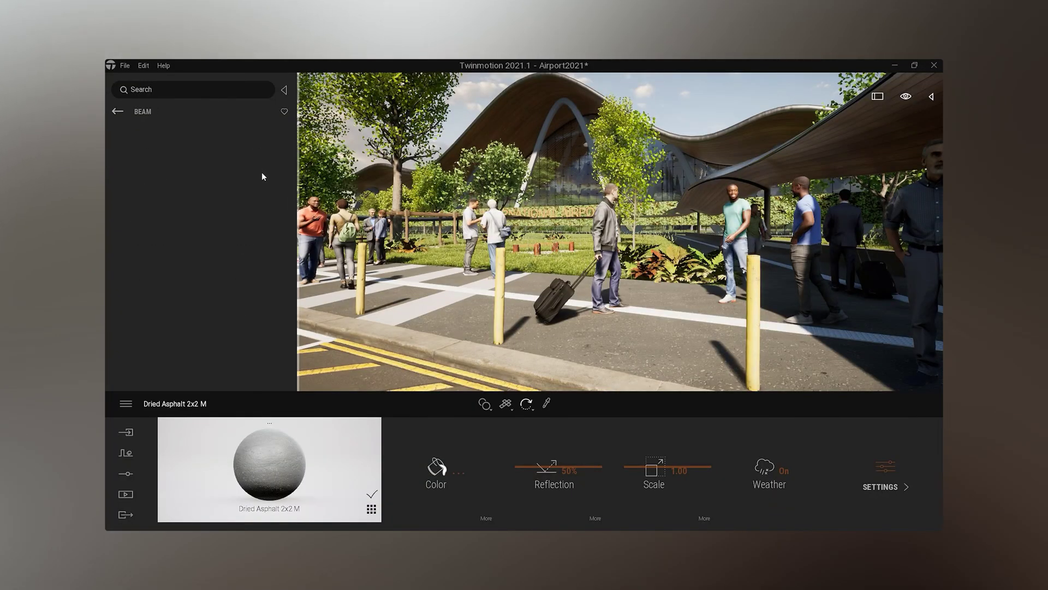
left_click(115, 112)
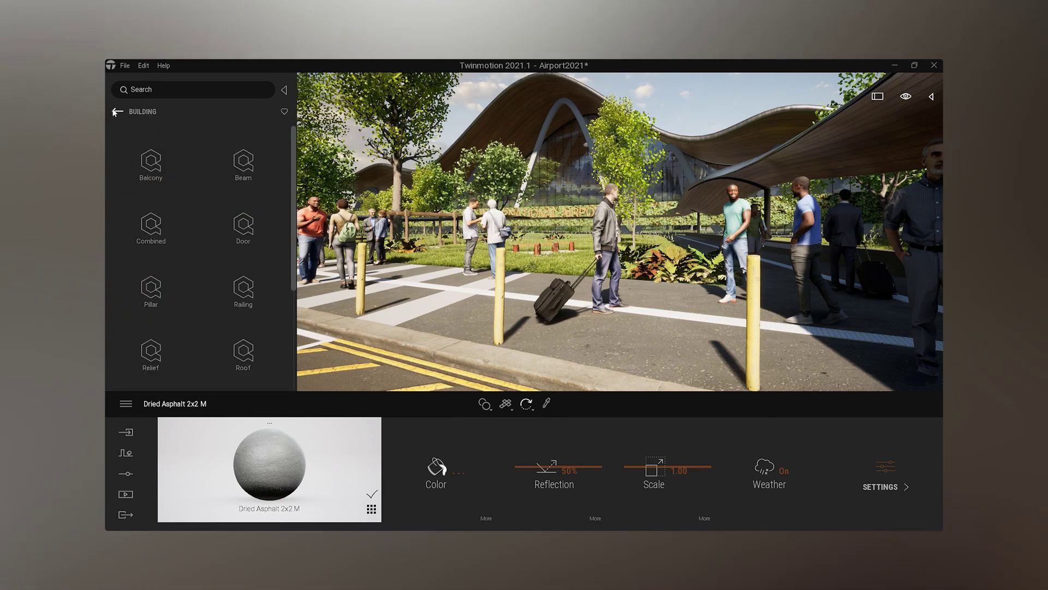
left_click(245, 363)
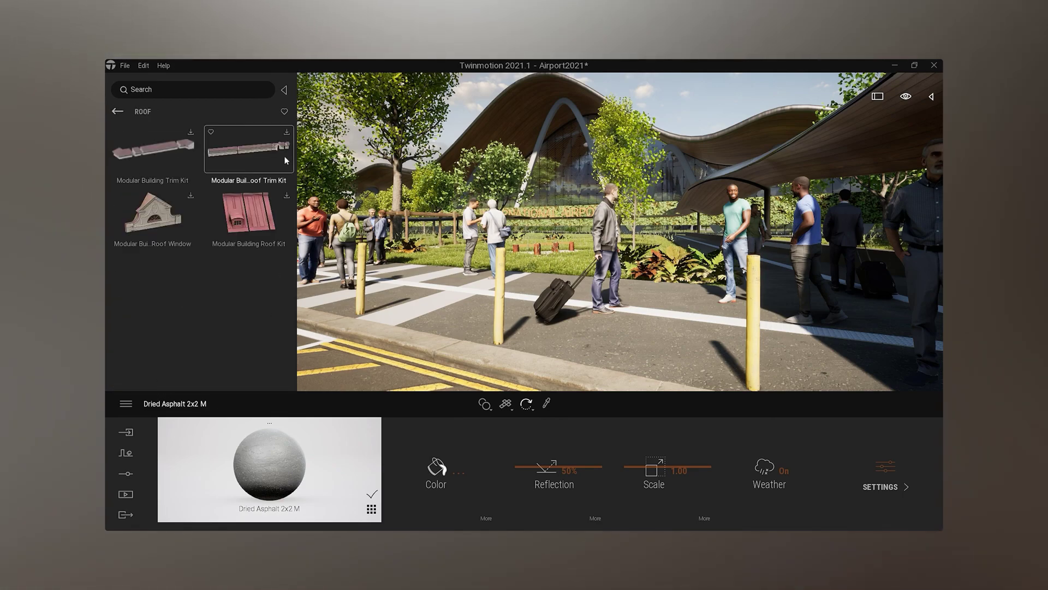
left_click(116, 113)
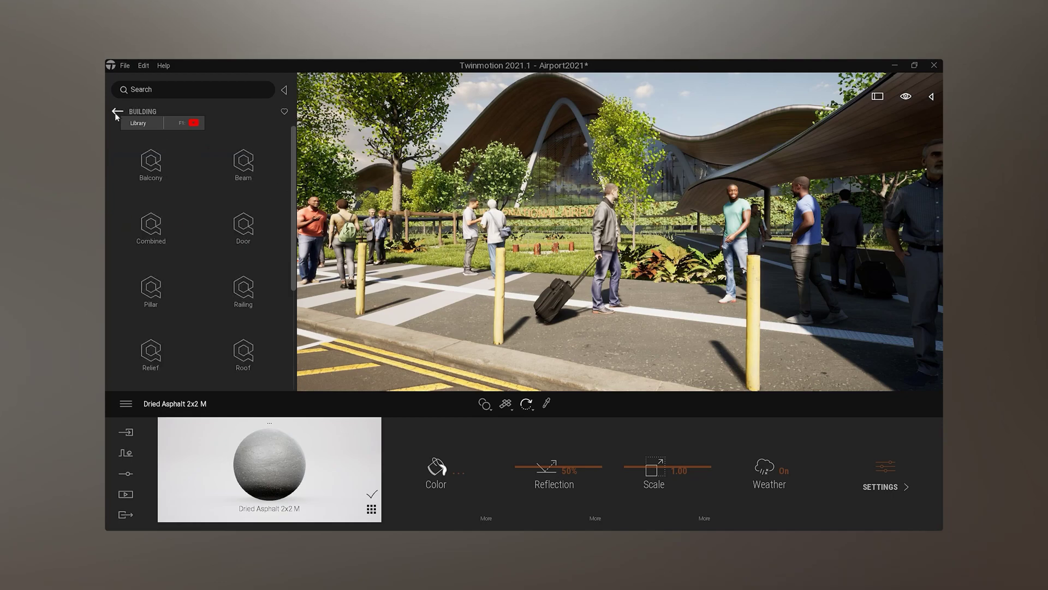
left_click(247, 230)
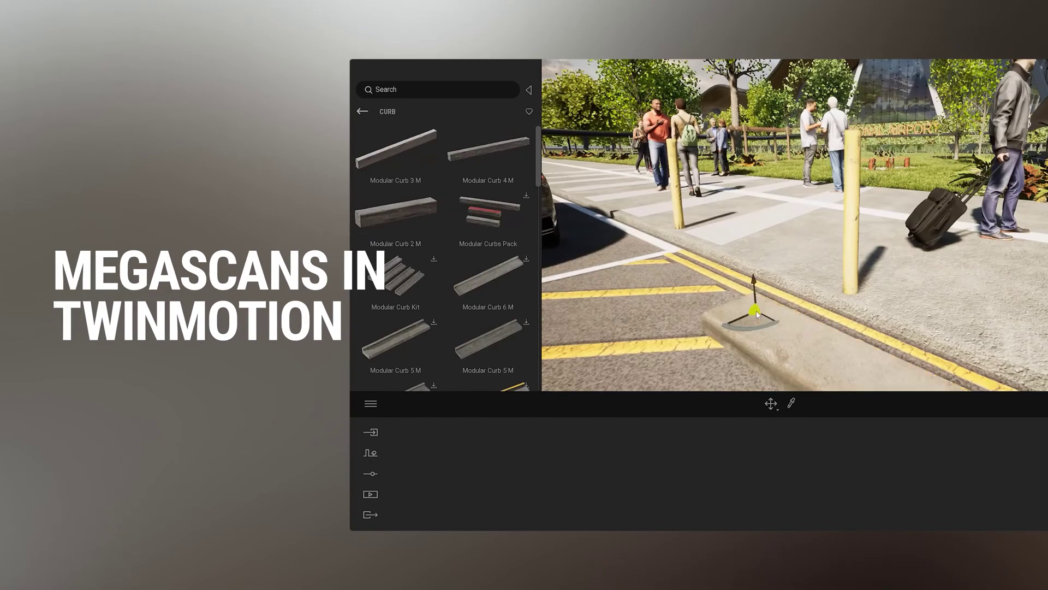
left_click_drag(758, 315, 727, 290)
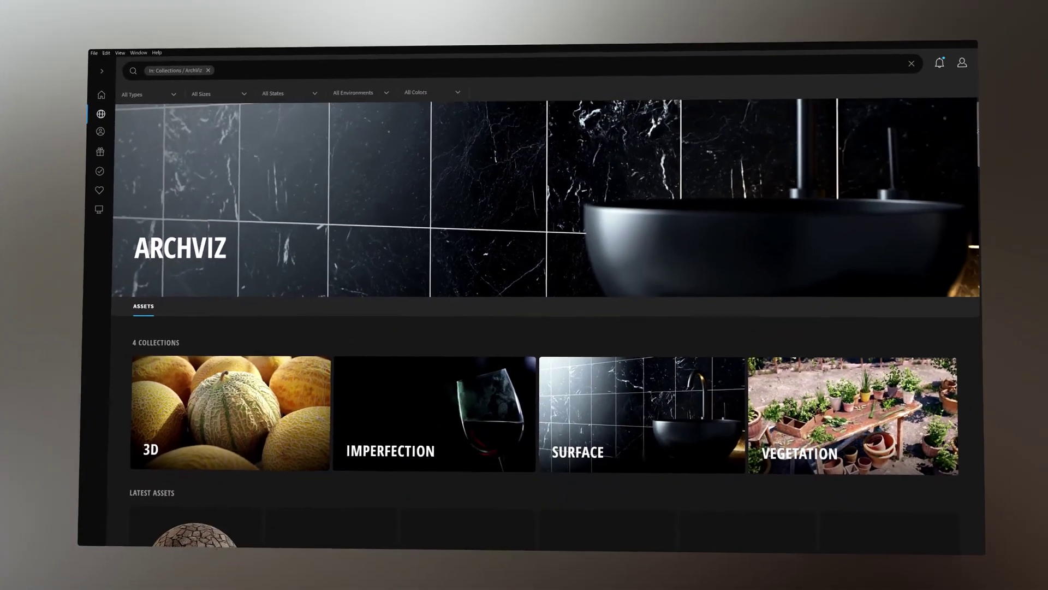
scroll(524, 328, "down", 3)
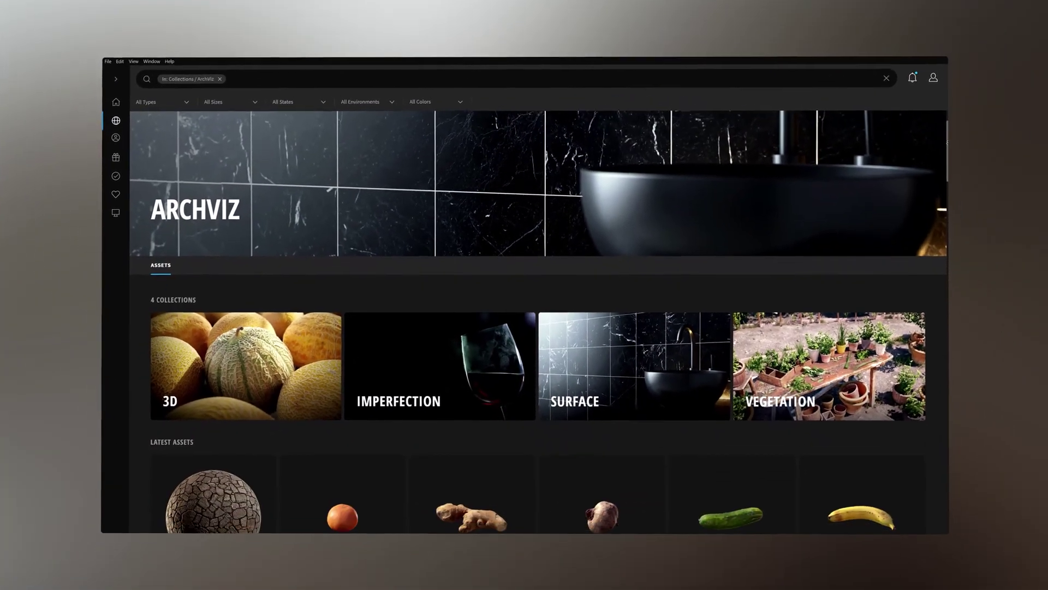
scroll(538, 322, "down", 3)
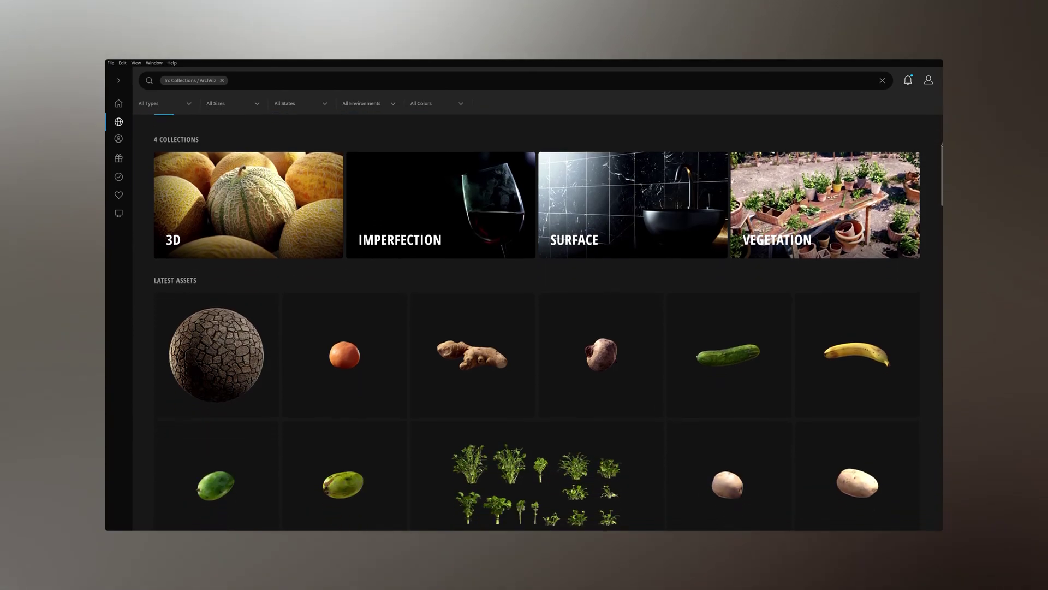
scroll(538, 322, "down", 3)
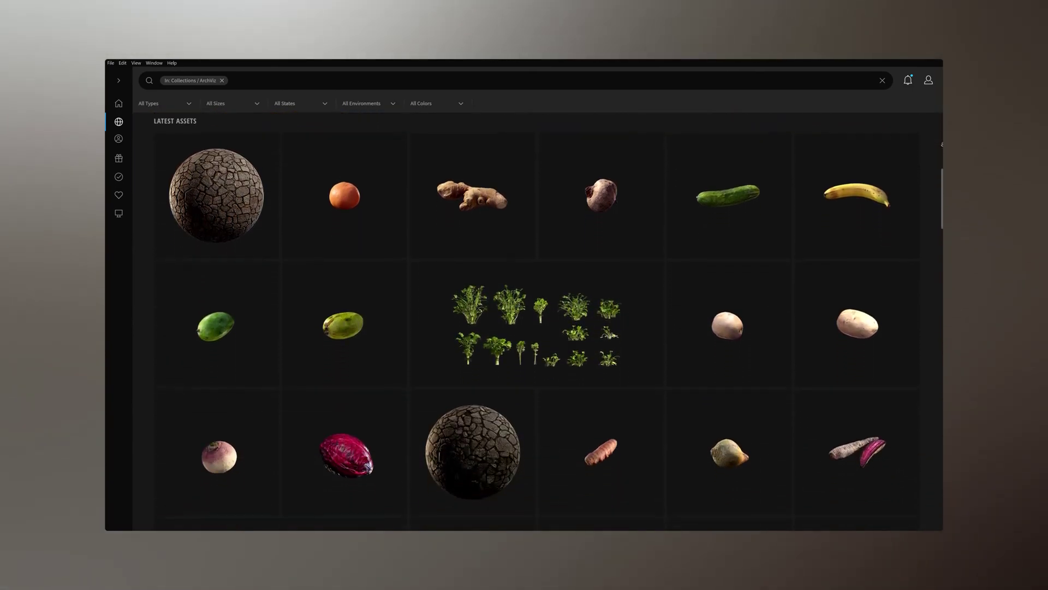
scroll(538, 322, "down", 3)
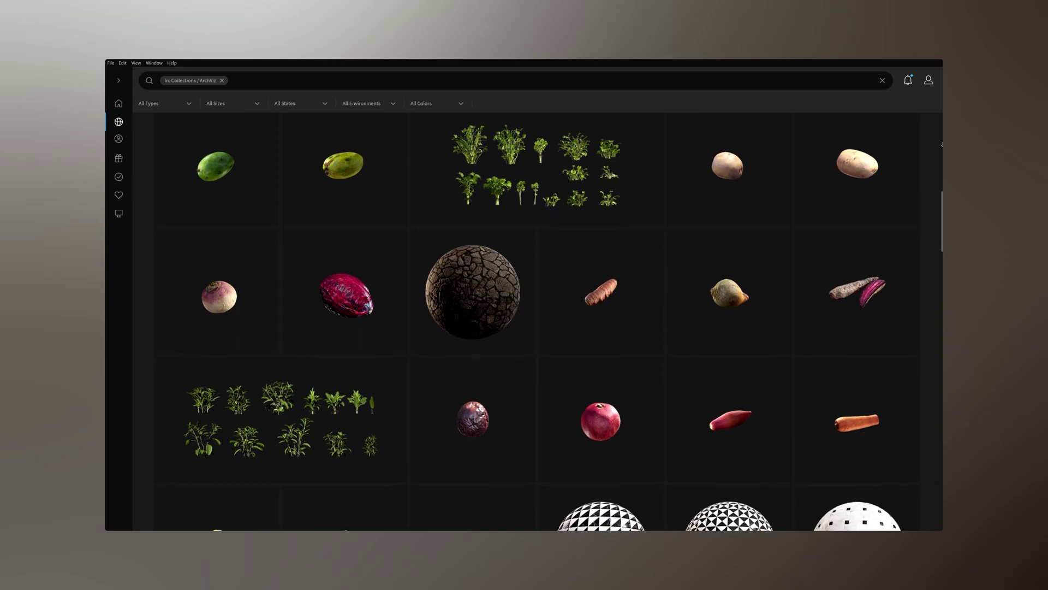
scroll(538, 322, "down", 3)
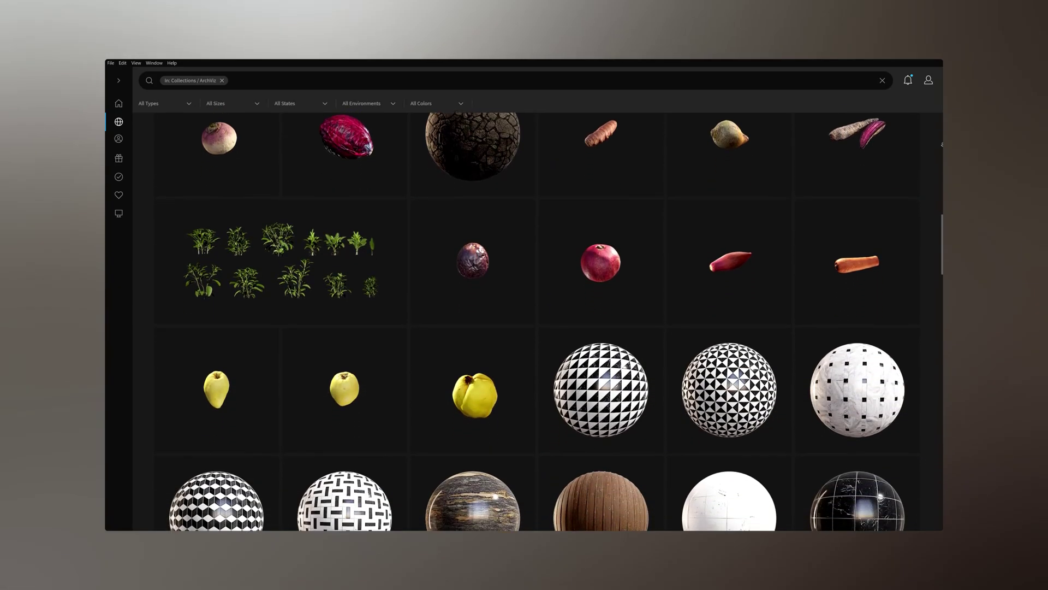
scroll(538, 322, "down", 3)
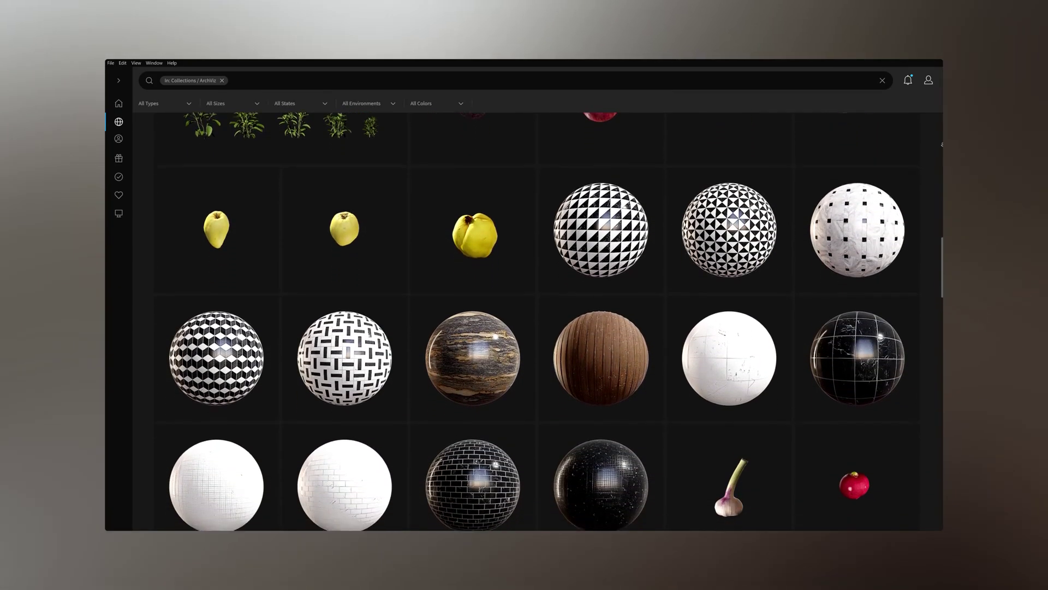
scroll(538, 322, "down", 1)
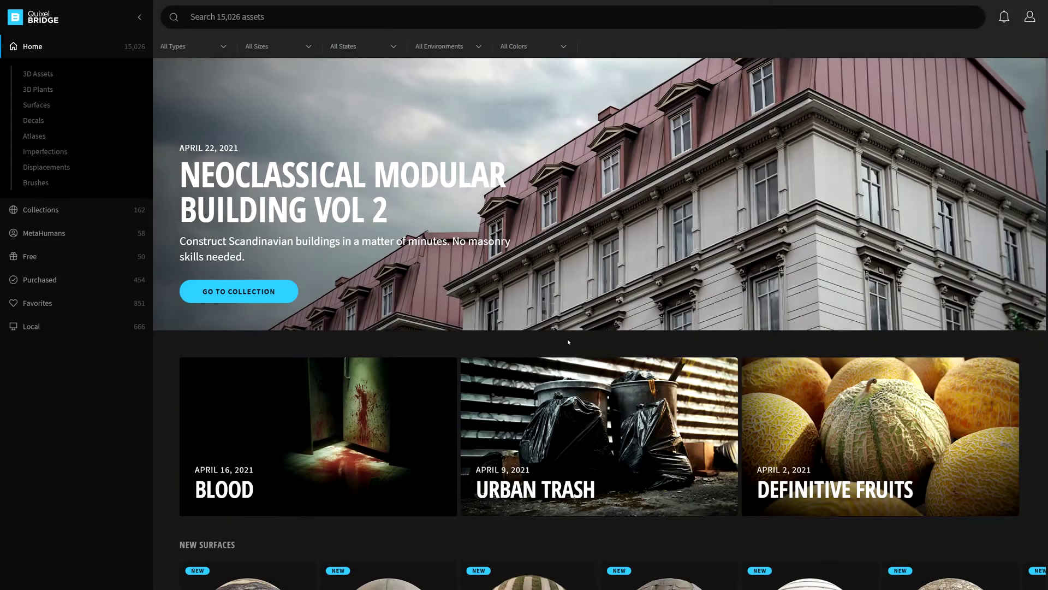
- Go to Collections > ArchViz > Surface in Quixel Bridge
left_click(41, 210)
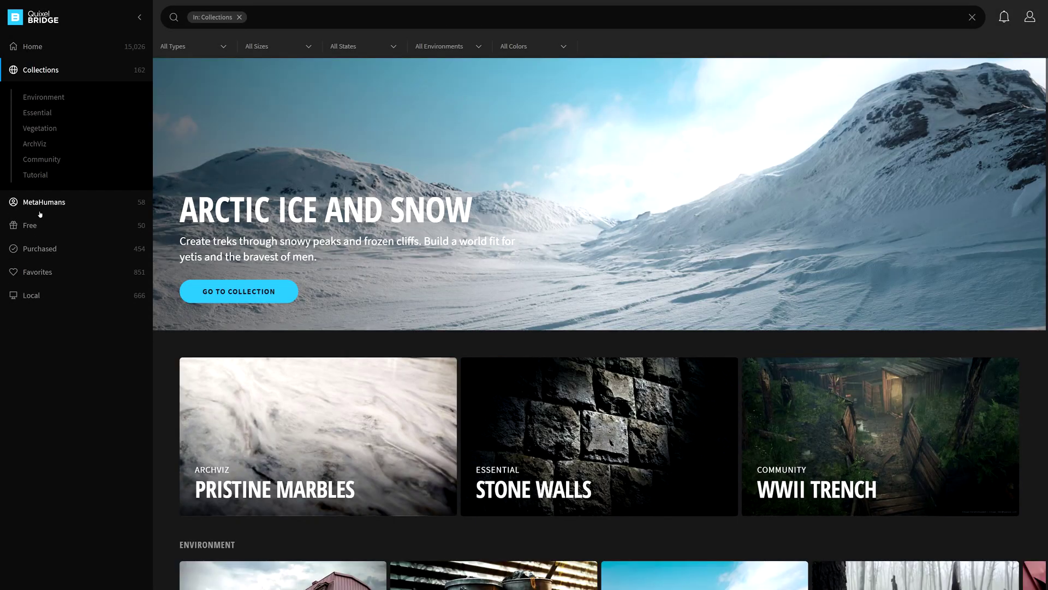
left_click(40, 143)
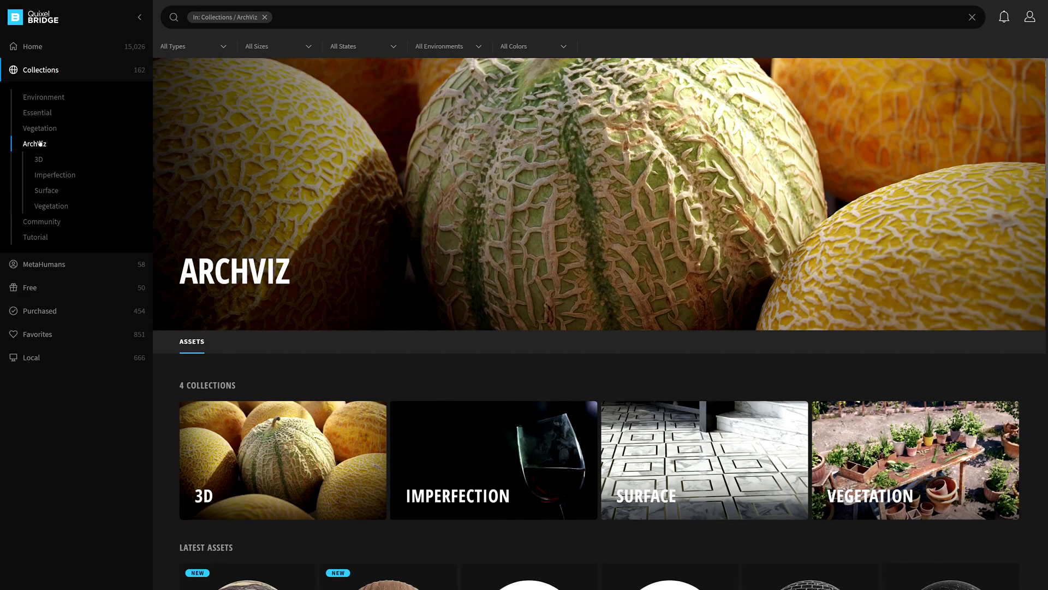
scroll(192, 188, "down", 5)
left_click(704, 218)
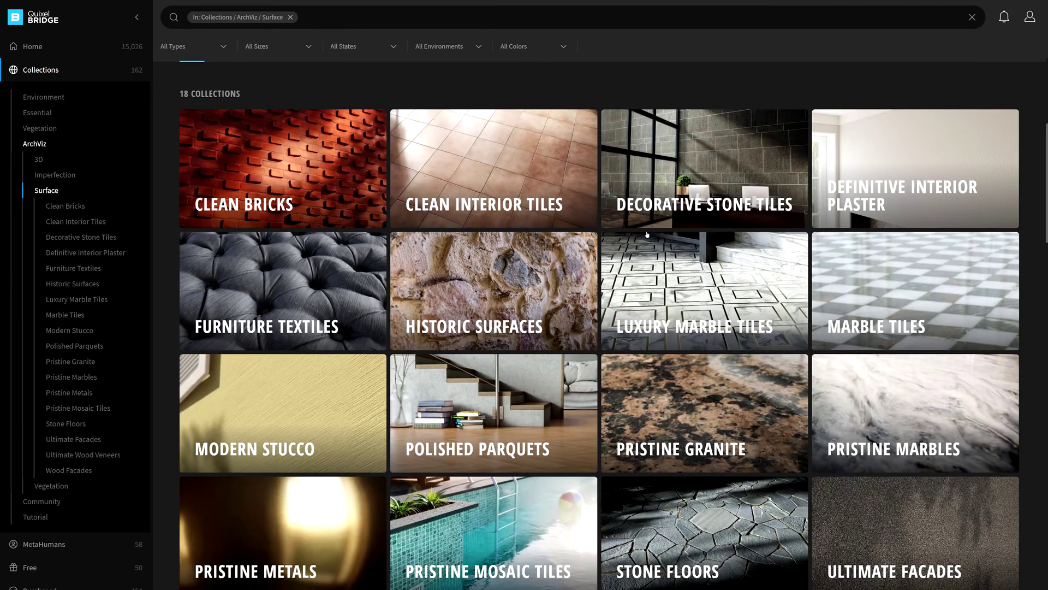
scroll(265, 259, "down", 3)
scroll(752, 329, "down", 10)
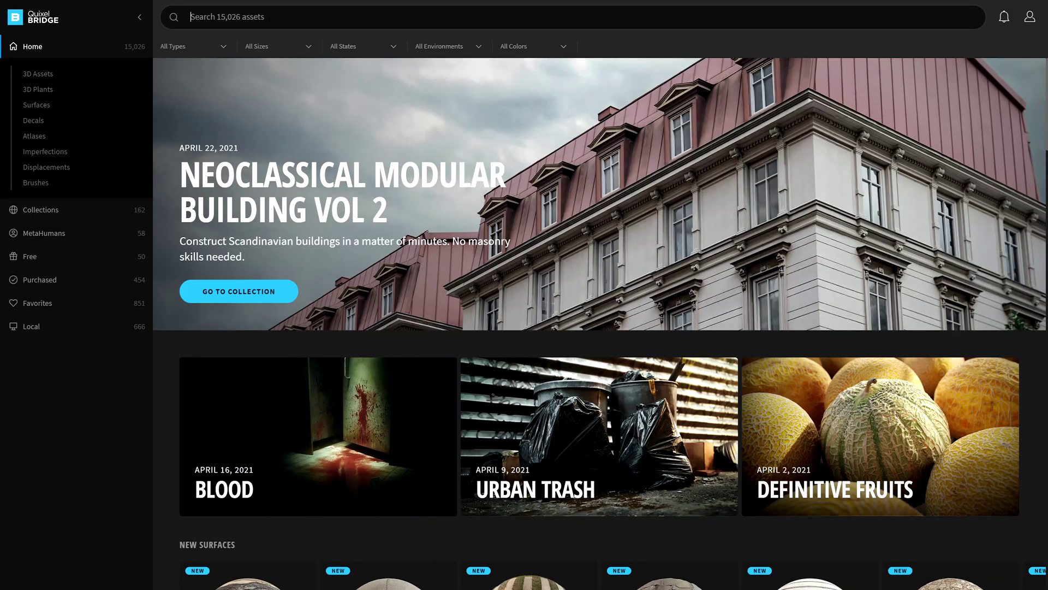
- Search for 'Pristine' and scroll through the results
type("Pristine")
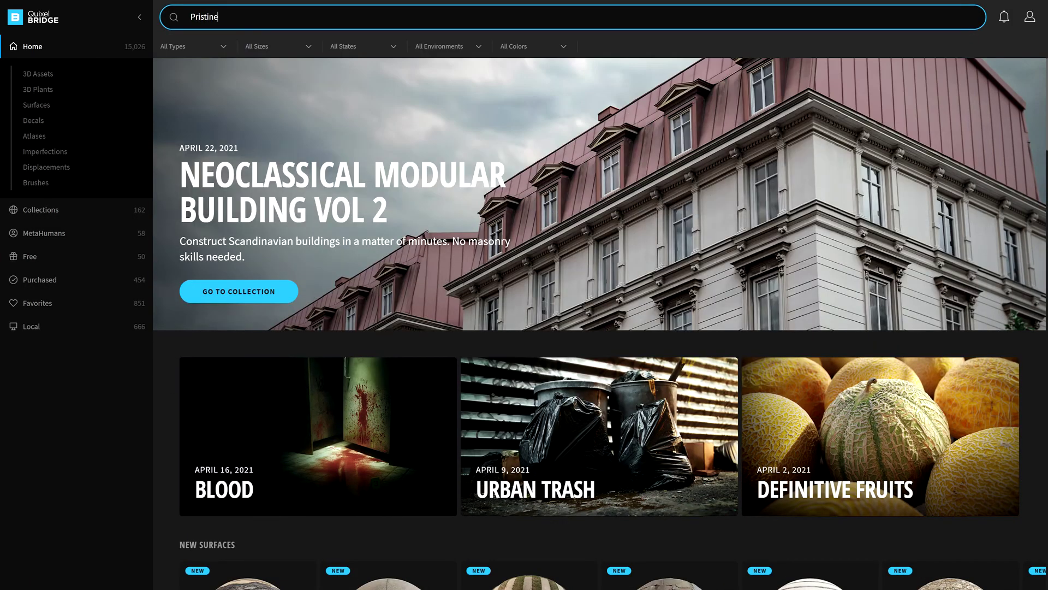
key("Return")
scroll(267, 194, "down", 10)
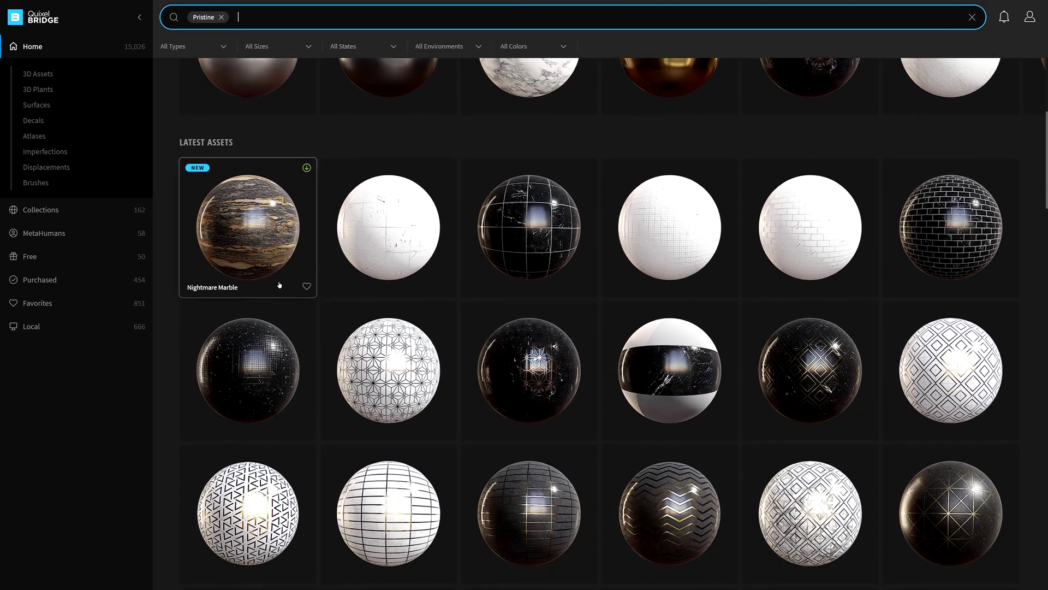
scroll(684, 380, "down", 9)
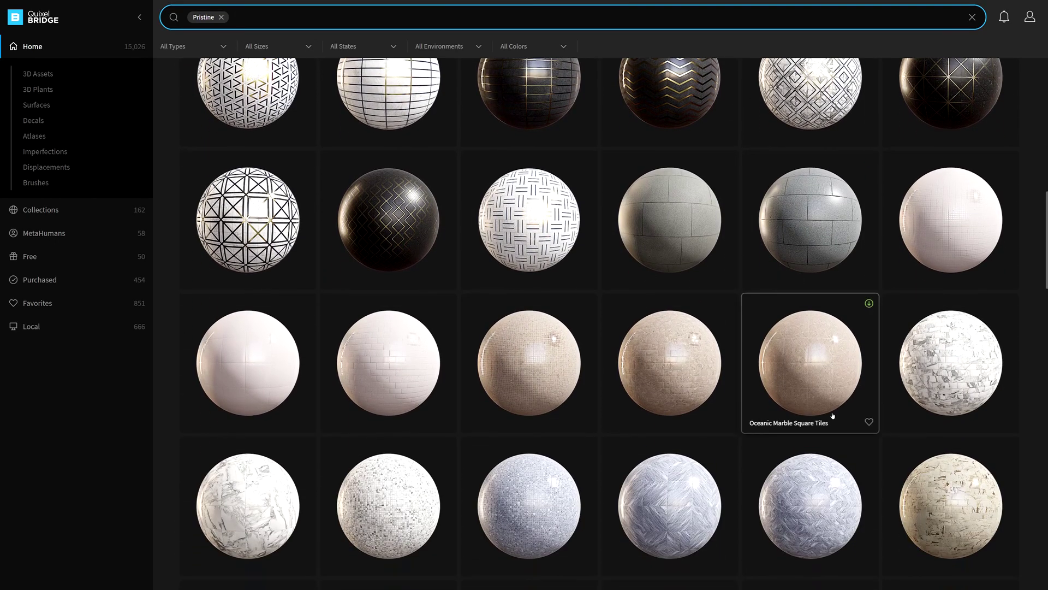
scroll(321, 452, "down", 10)
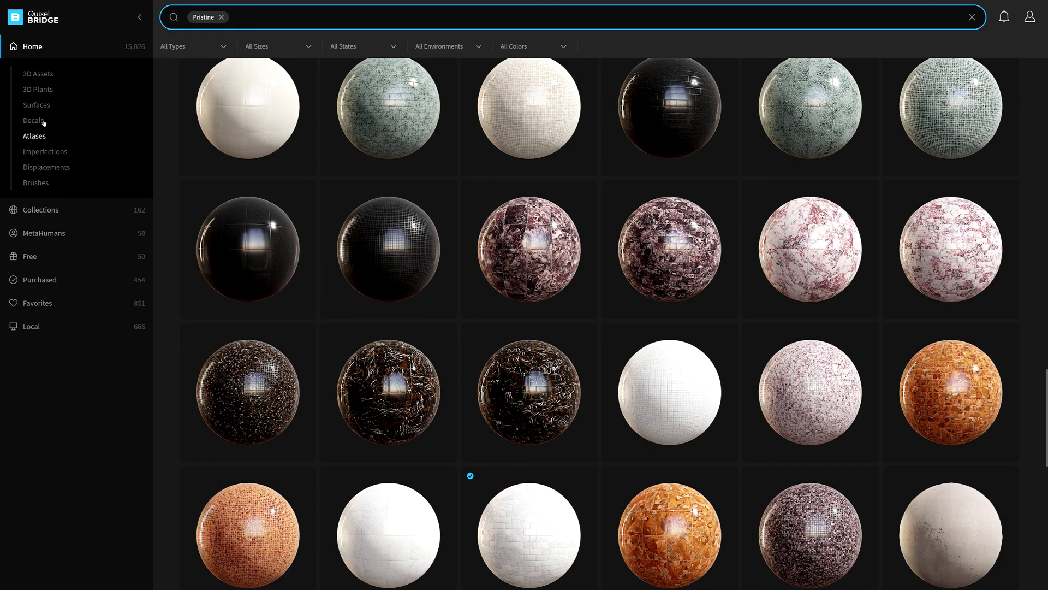
- Show all Surfaces filtered to the New state
left_click(34, 105)
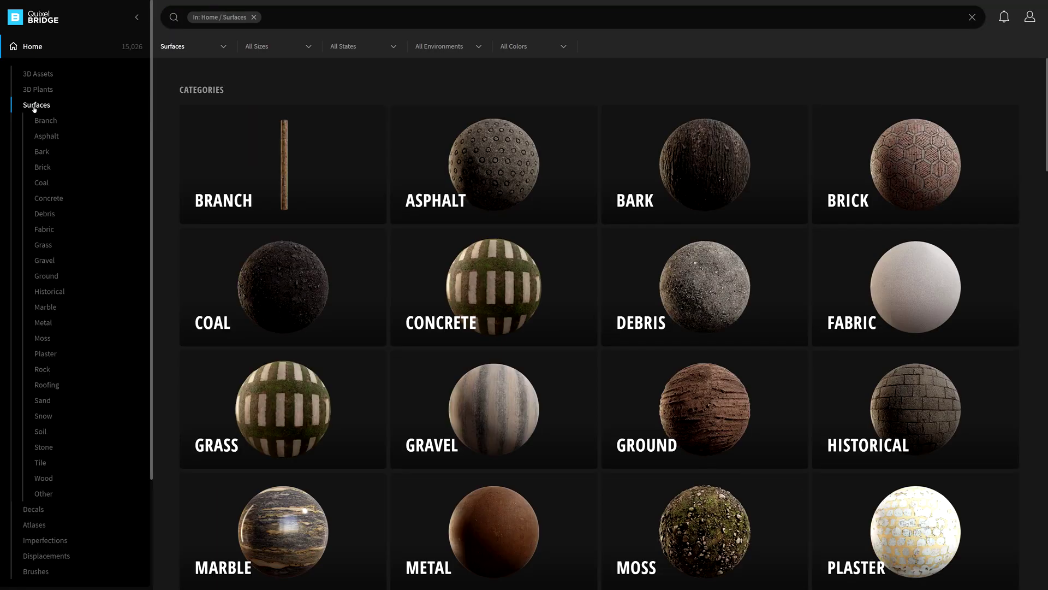
left_click(396, 45)
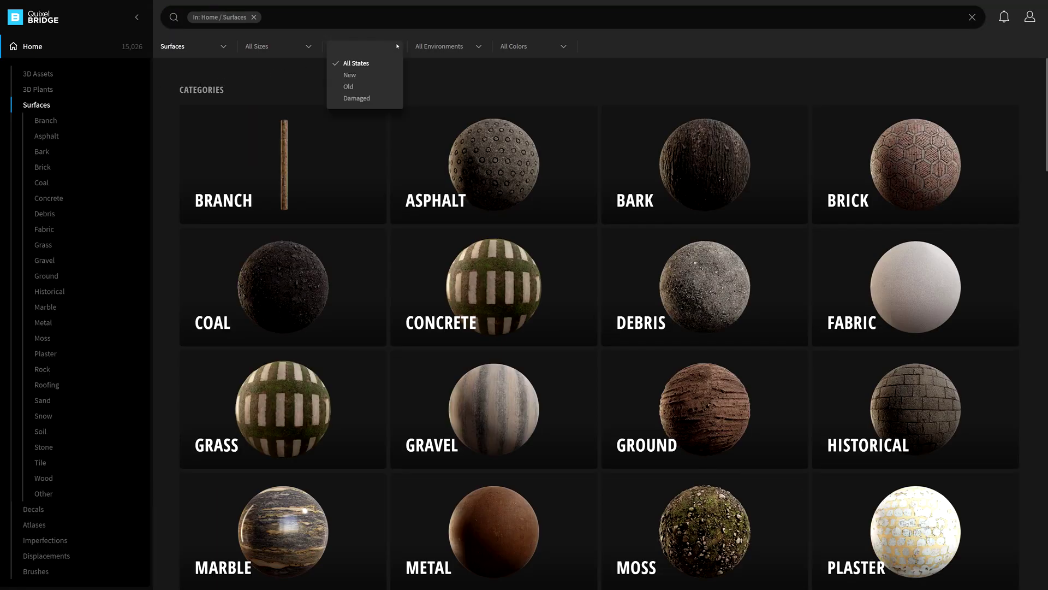
left_click(364, 75)
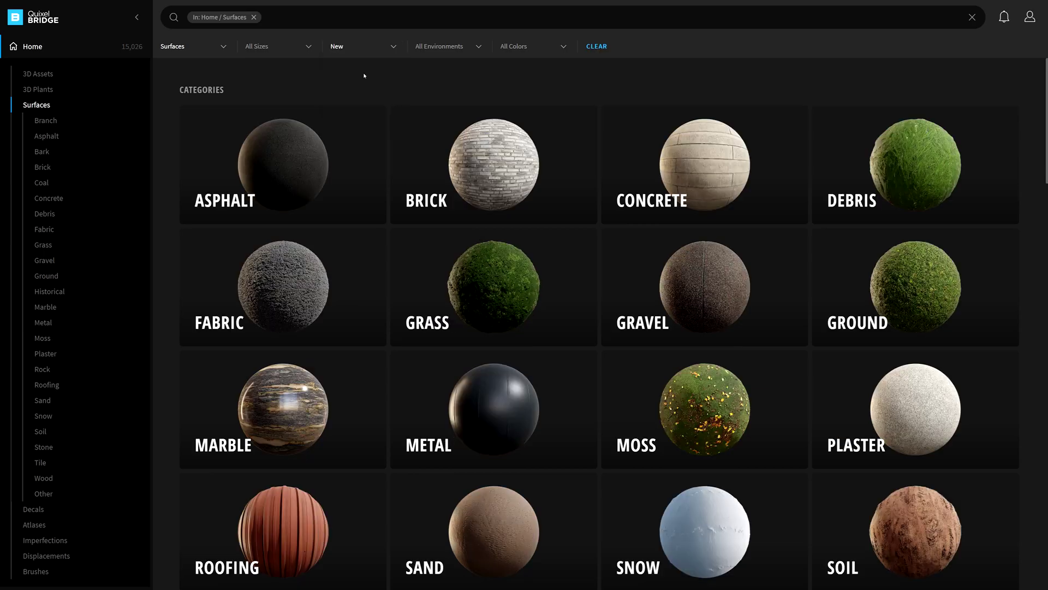
scroll(760, 300, "down", 8)
scroll(761, 300, "down", 5)
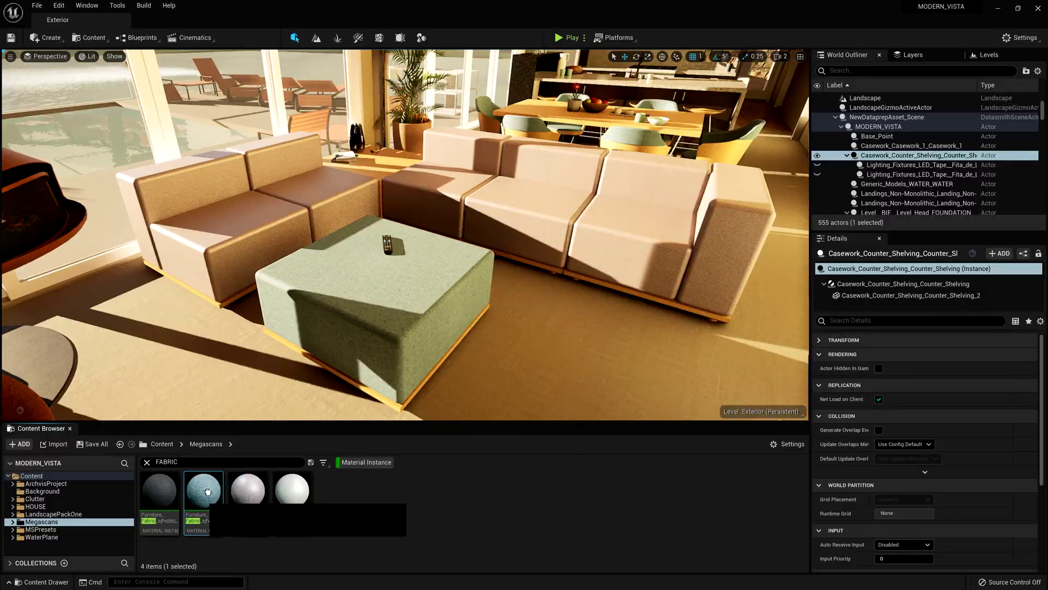
- Apply Megascans fabric materials to the four sofa sections, including grey on the back-right
left_click_drag(203, 488, 257, 256)
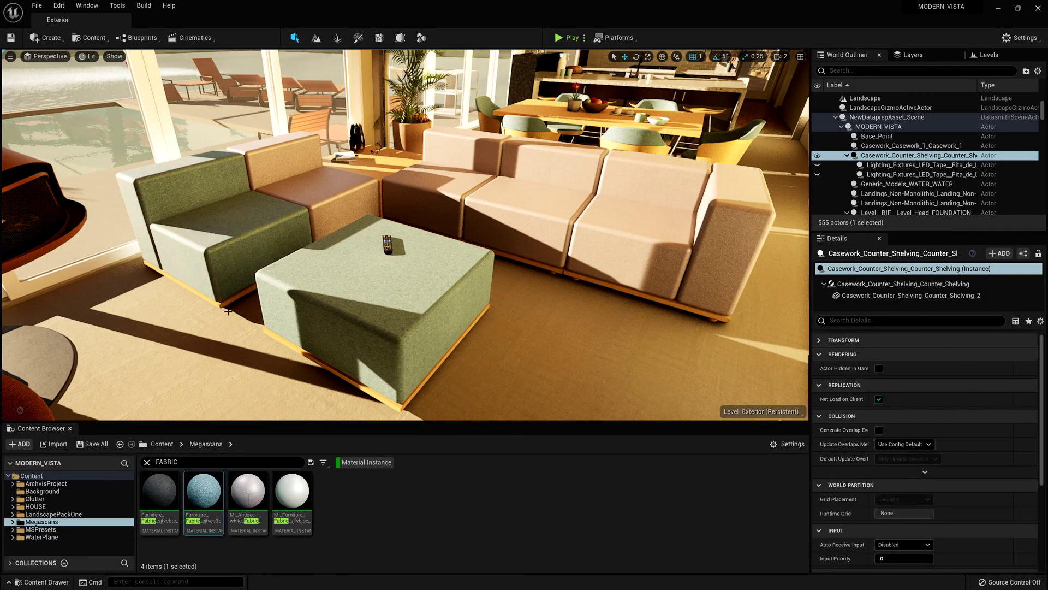
left_click_drag(204, 493, 328, 186)
left_click_drag(160, 492, 403, 223)
left_click_drag(223, 440, 512, 225)
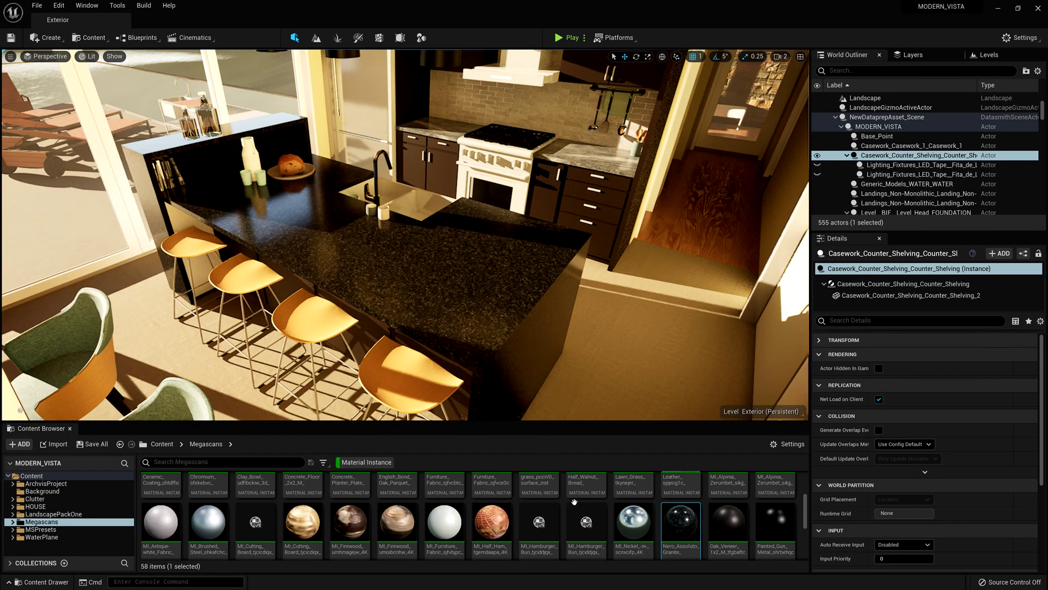
scroll(518, 475, "down", 1)
- Apply the Bianco_Sardo granite to the kitchen island and back countertops
left_click_drag(518, 466, 469, 317)
left_click_drag(539, 490, 550, 274)
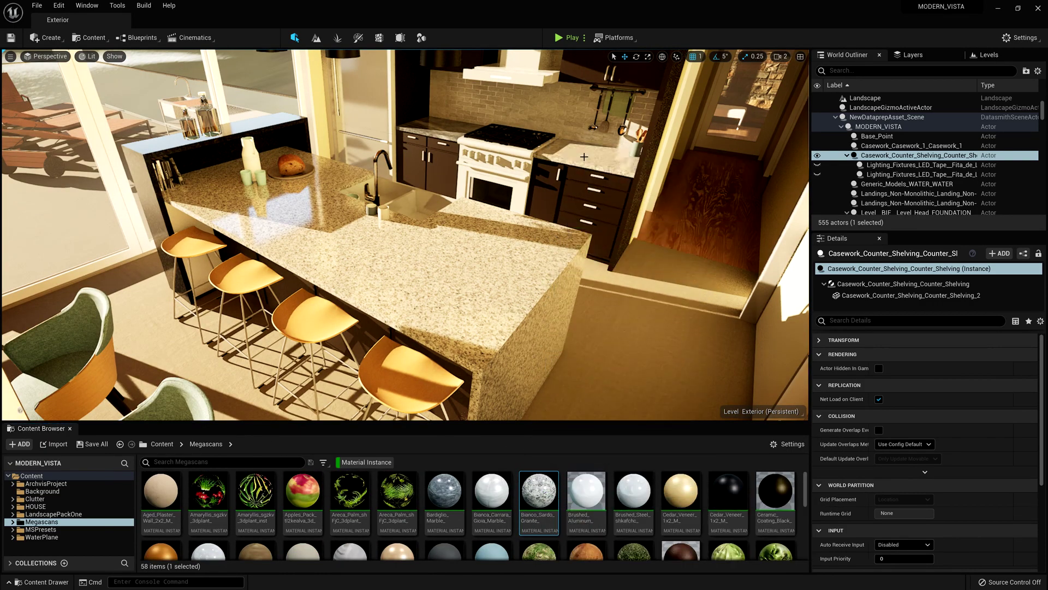
left_click_drag(539, 490, 464, 160)
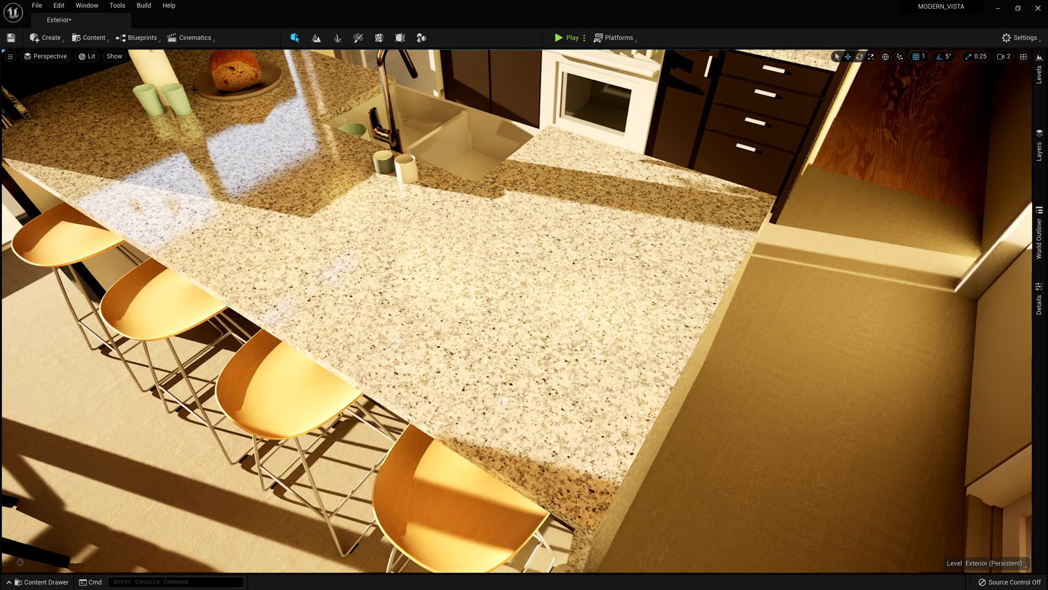
left_click(93, 40)
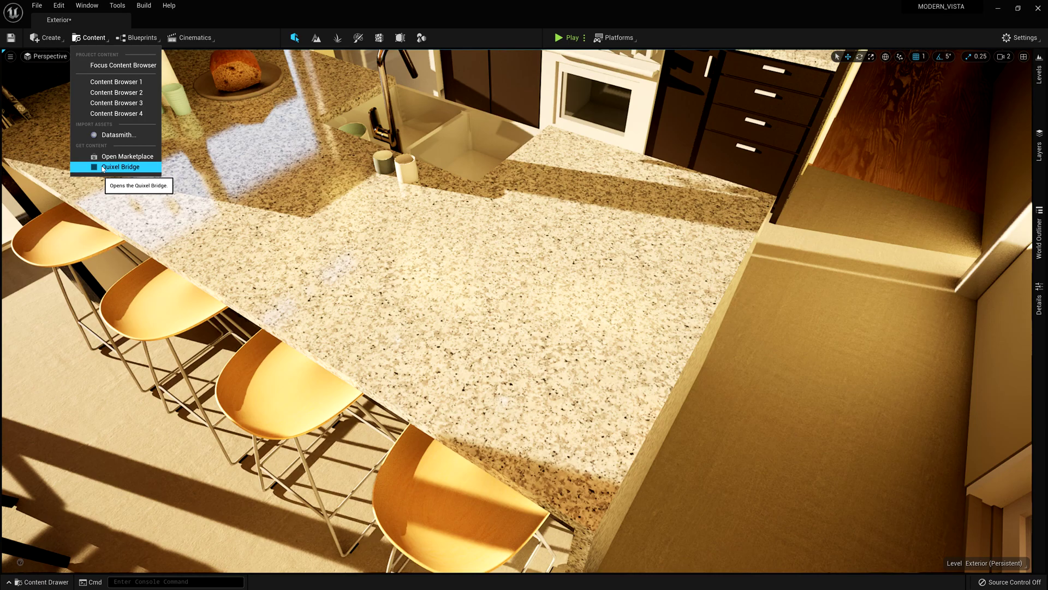
- Browse Quixel Bridge to 3D Assets > Interior > Decoration > Kitchenware
left_click(103, 167)
left_click(206, 276)
left_click(246, 216)
left_click(287, 232)
scroll(234, 421, "down", 10)
- Place a light wooden cutting board on the granite countertop and rotate it
left_click_drag(207, 481, 333, 416)
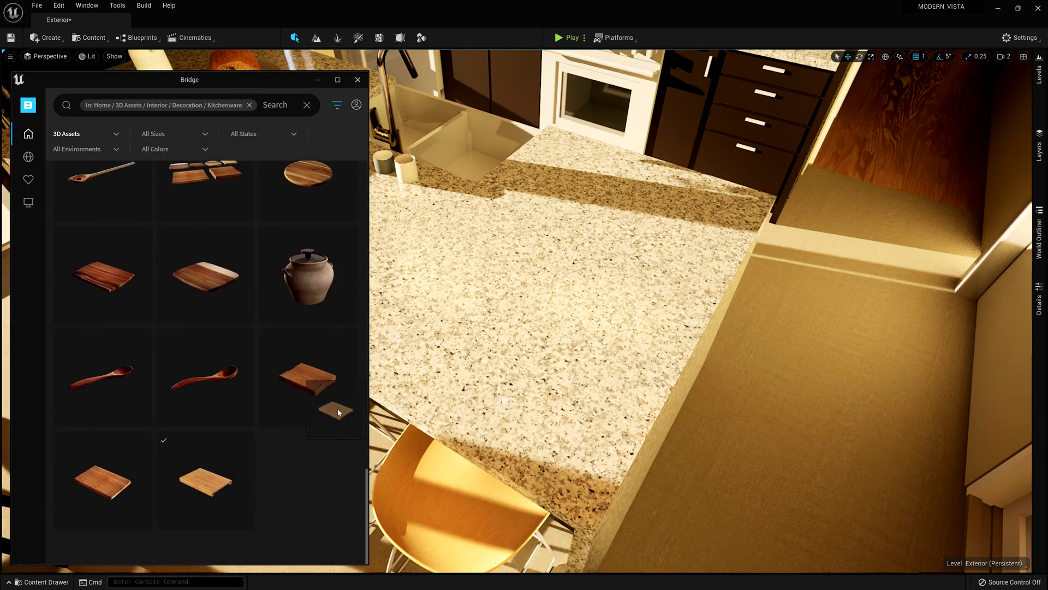
key("e")
left_click_drag(497, 298, 492, 276)
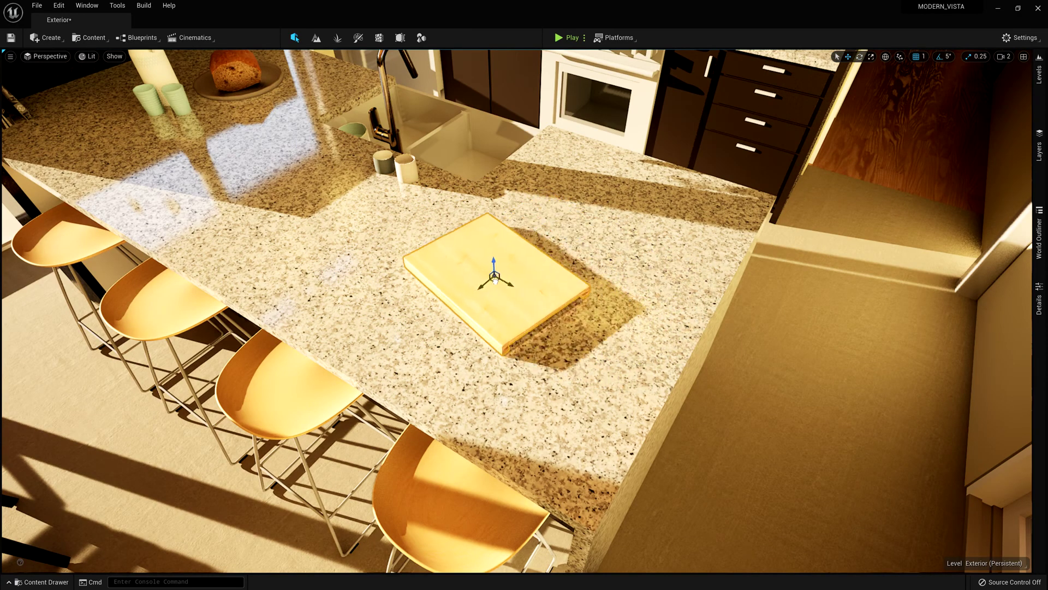